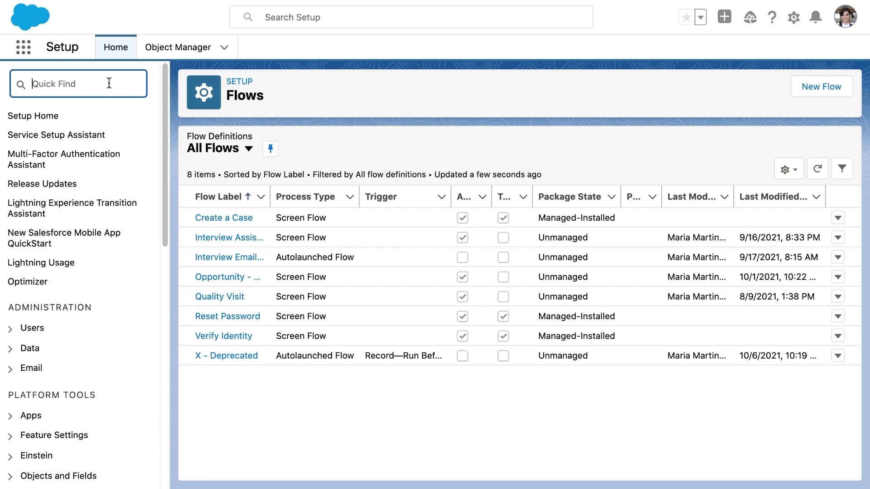
# Find Flows through Setup Quick Find and start a new flow
pyautogui.write('flow')
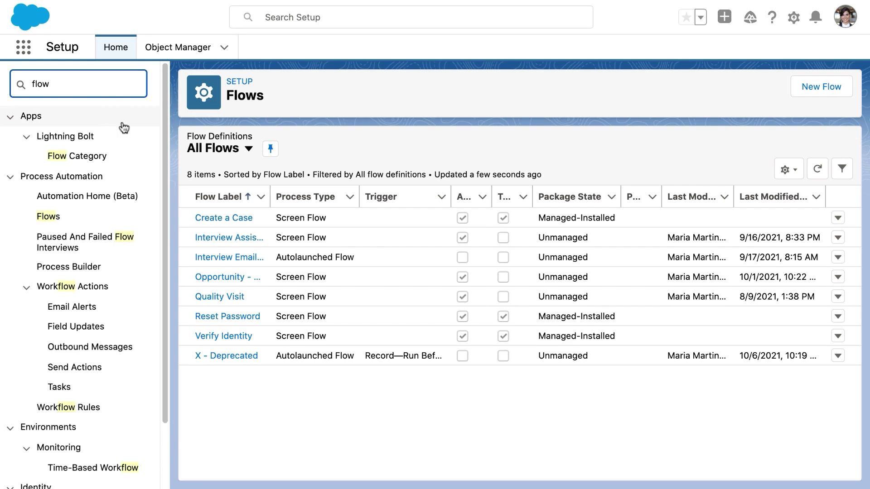
pyautogui.click(50, 220)
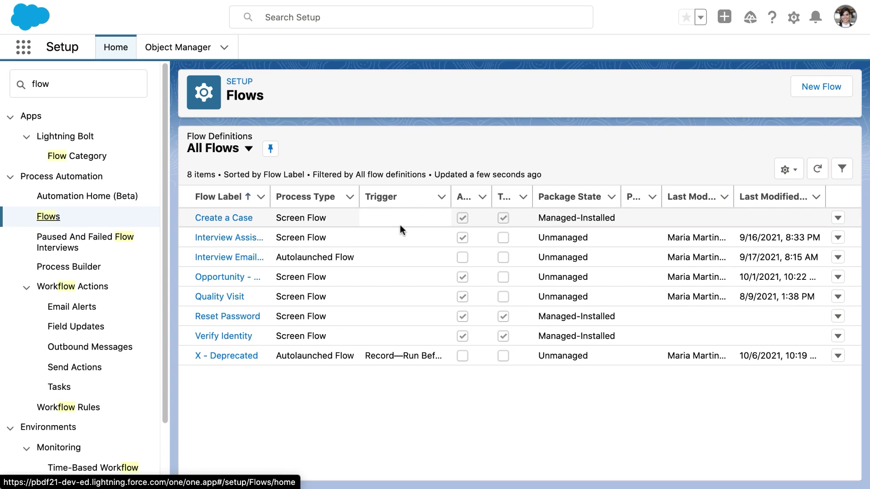
pyautogui.click(828, 88)
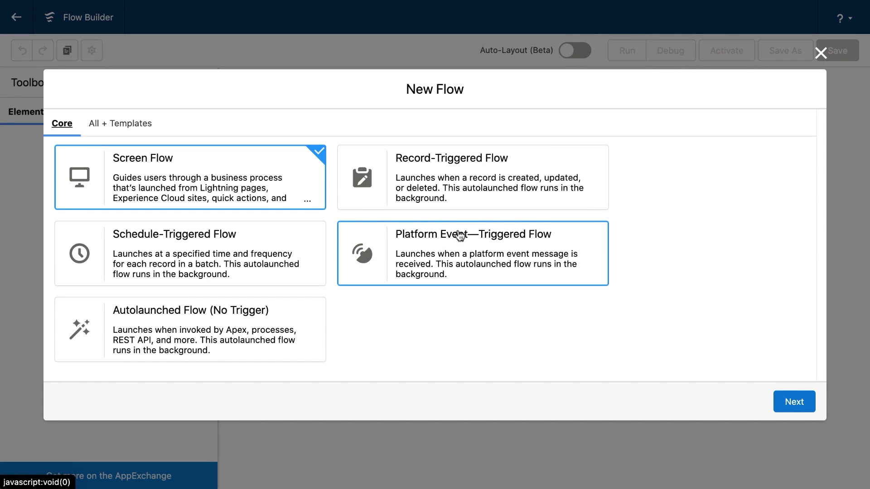
# Choose the Record-Triggered Flow type and build it with Auto-Layout
pyautogui.click(383, 183)
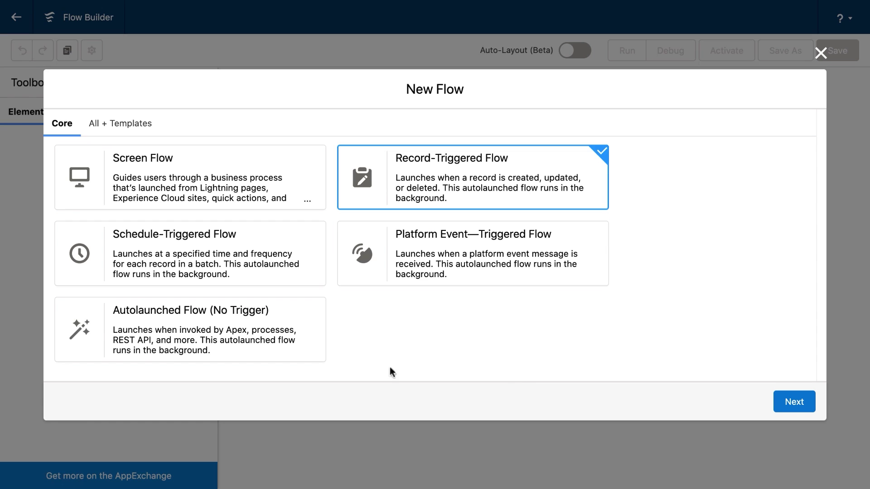
pyautogui.click(793, 402)
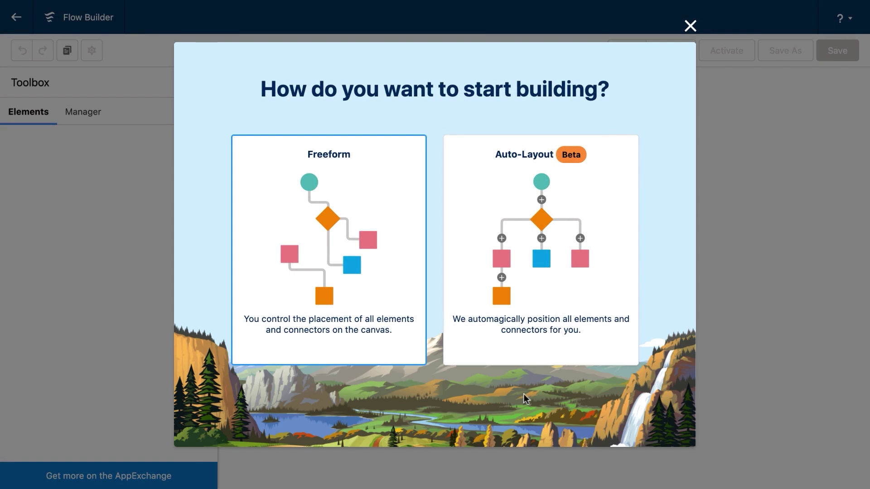
pyautogui.click(507, 262)
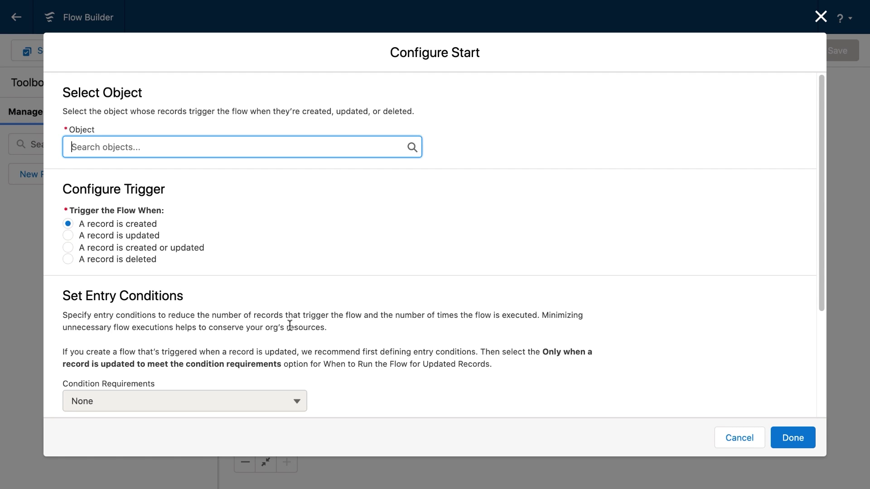
# Trigger the flow when an Opportunity is created, optimized for Fast Field Updates
pyautogui.scroll(-5, 299, 288)
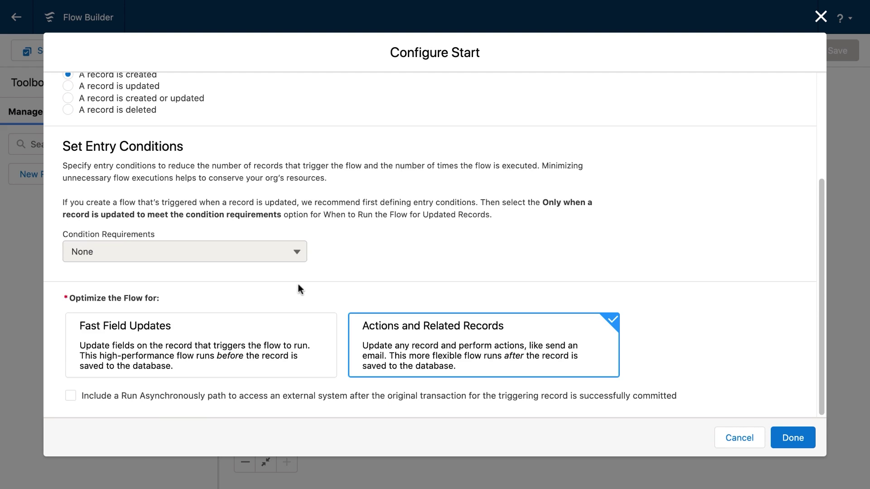
pyautogui.click(257, 347)
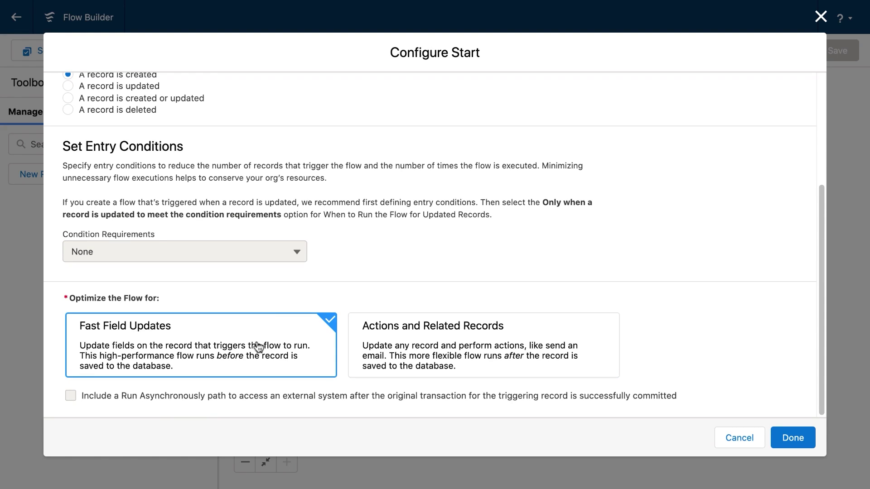
pyautogui.scroll(2, 261, 345)
pyautogui.scroll(3, 262, 346)
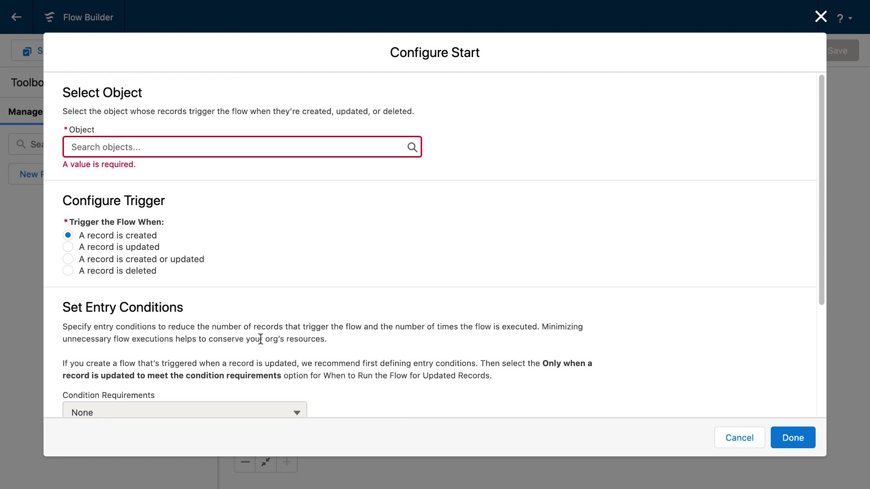
pyautogui.click(141, 146)
pyautogui.write('opp')
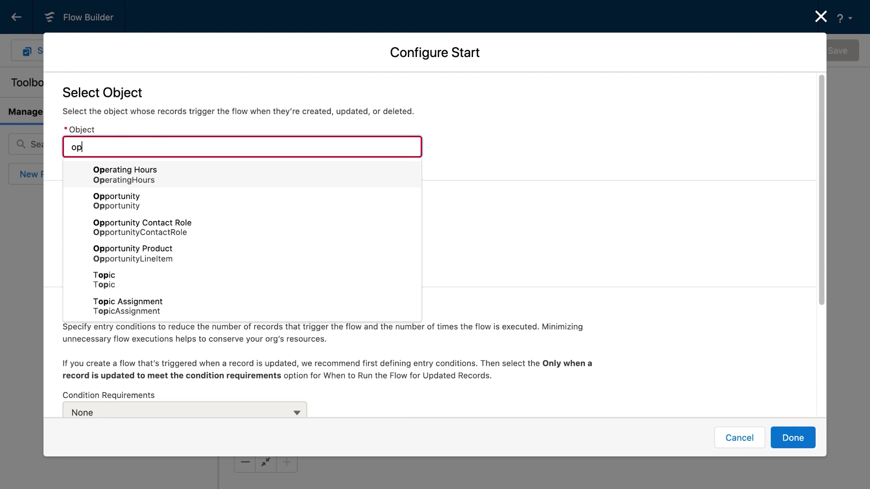
pyautogui.click(179, 177)
pyautogui.scroll(-4, 180, 176)
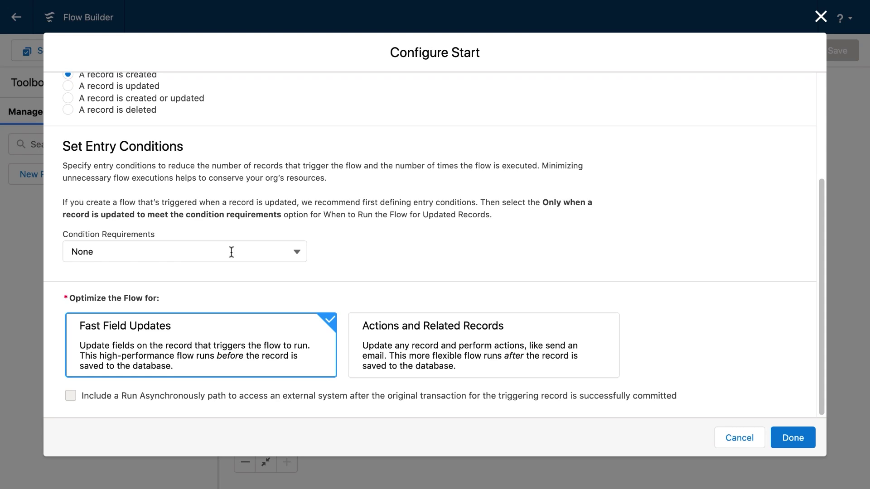
pyautogui.click(780, 438)
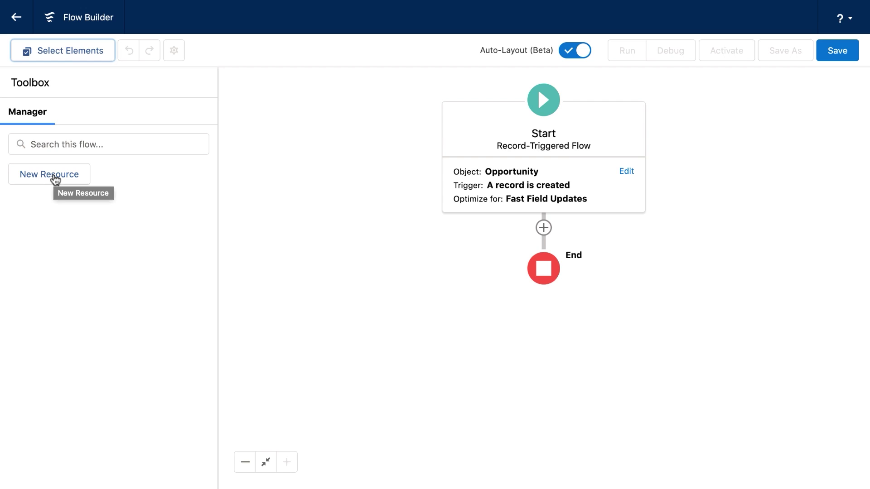
# Create a new Formula resource with API name f_OpptyName
pyautogui.click(54, 176)
pyautogui.click(279, 188)
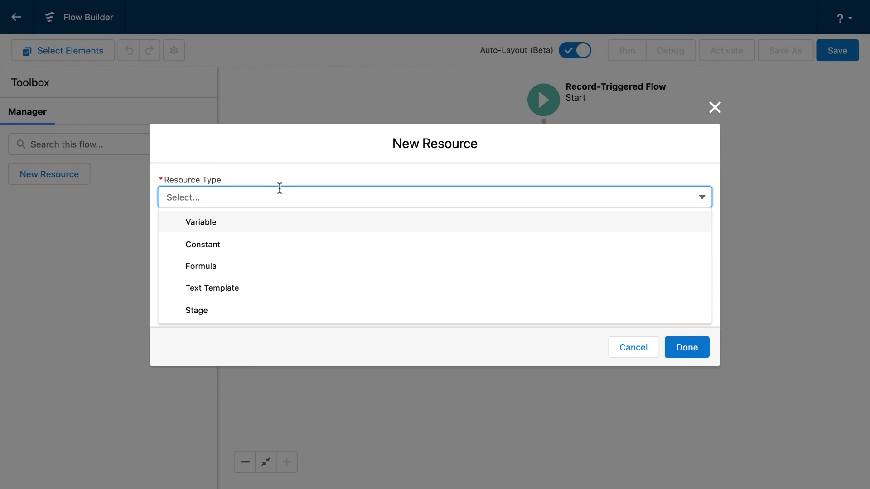
pyautogui.click(246, 266)
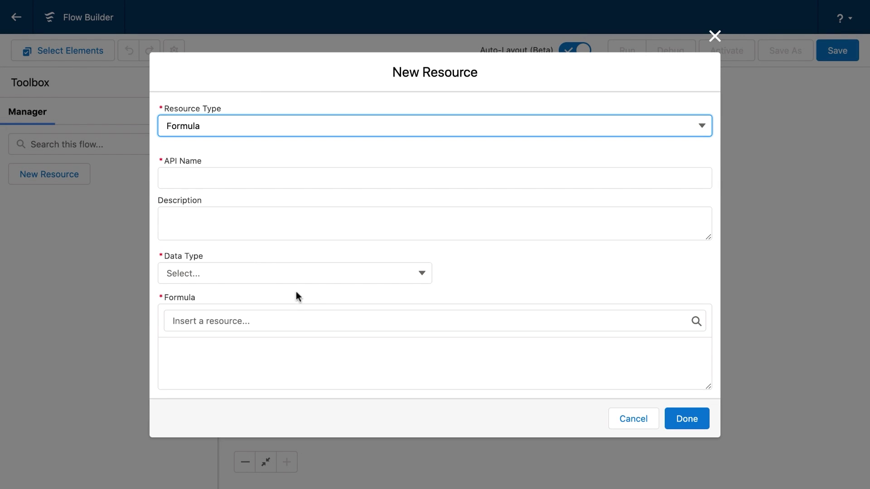
pyautogui.click(227, 177)
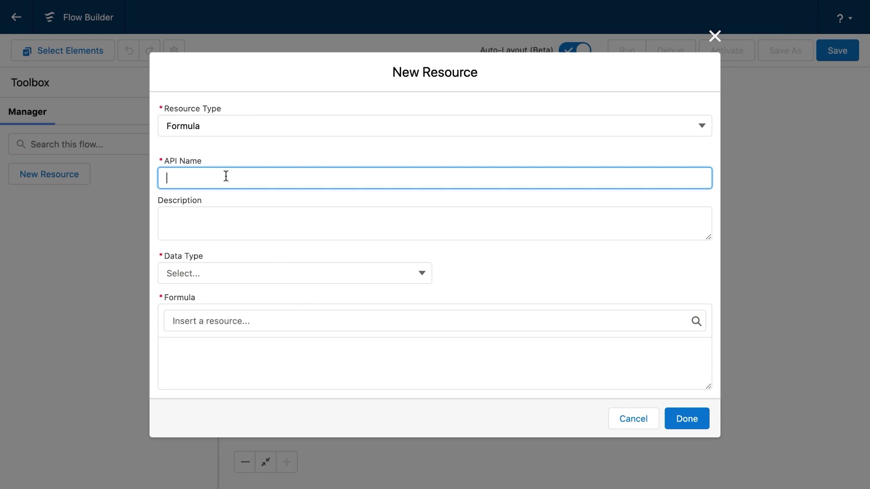
pyautogui.write('f')
pyautogui.write('_')
pyautogui.write('Opportyn')
pyautogui.press('BackSpace')
pyautogui.press('BackSpace')
pyautogui.press('BackSpace')
pyautogui.press('BackSpace')
pyautogui.press('BackSpace')
pyautogui.write('tyName')
# Describe it as 'Formula for the new name of the opportunity' with Text data type
pyautogui.click(229, 218)
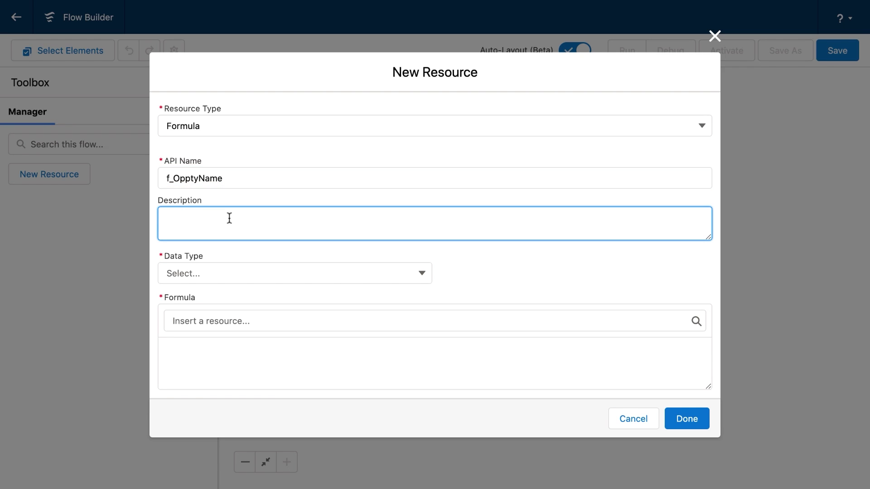
pyautogui.write('Formula for the new name of the opportunity.')
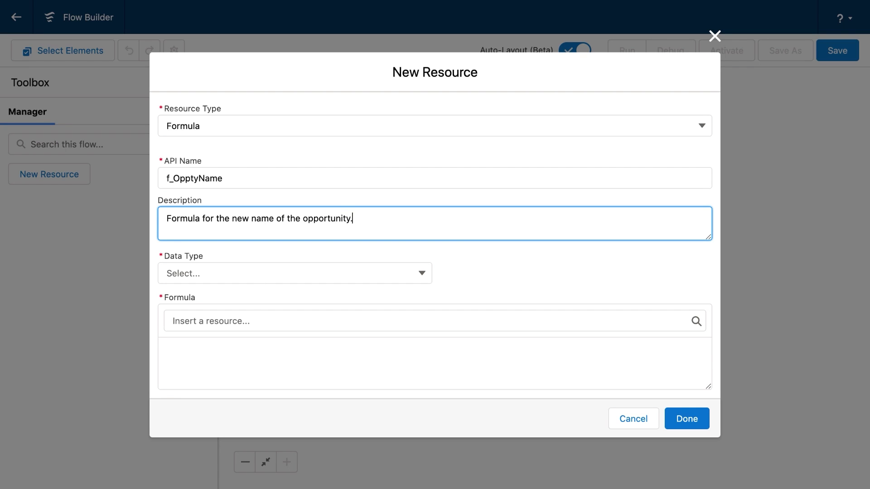
pyautogui.click(320, 274)
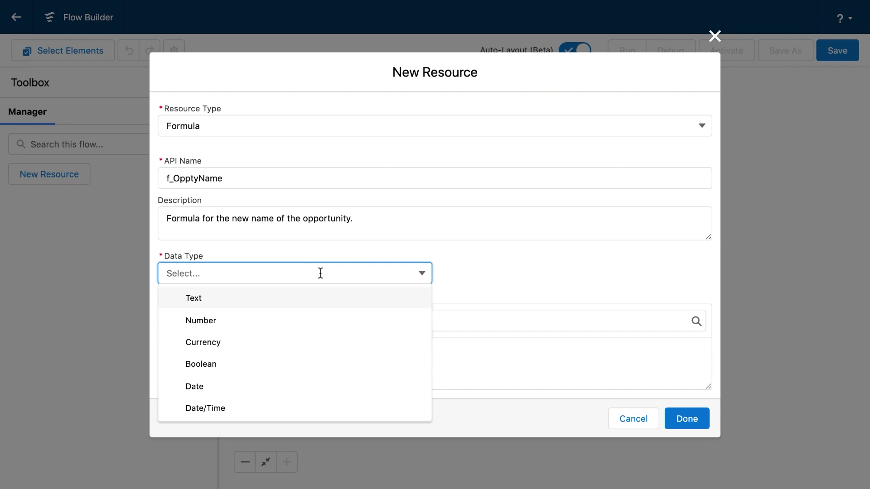
pyautogui.click(317, 298)
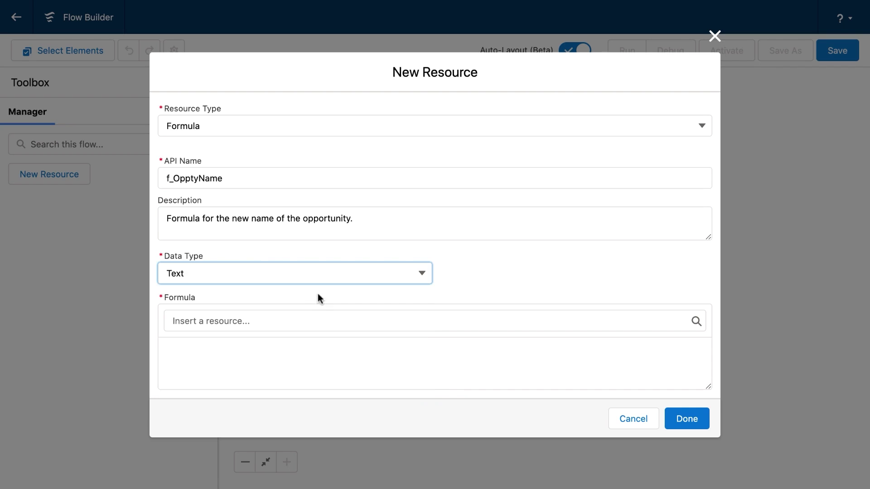
# Insert {!$Record.Amount} into the formula box, then select that reference
pyautogui.click(289, 353)
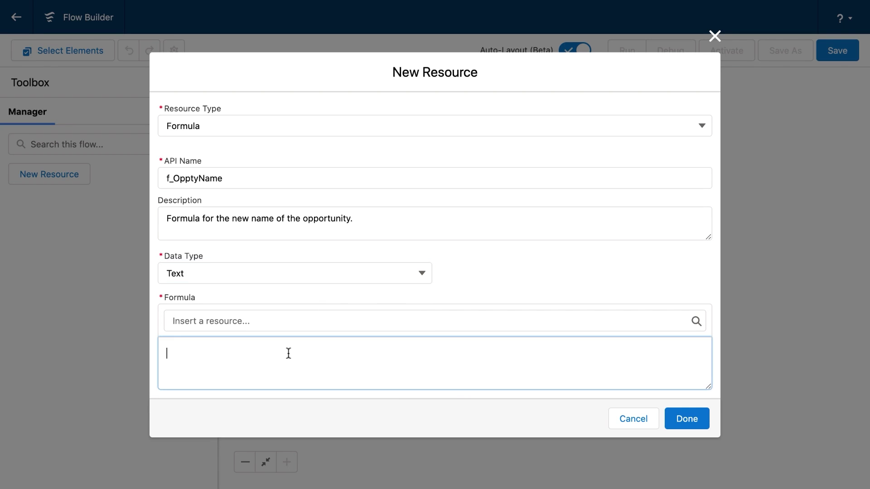
pyautogui.click(302, 326)
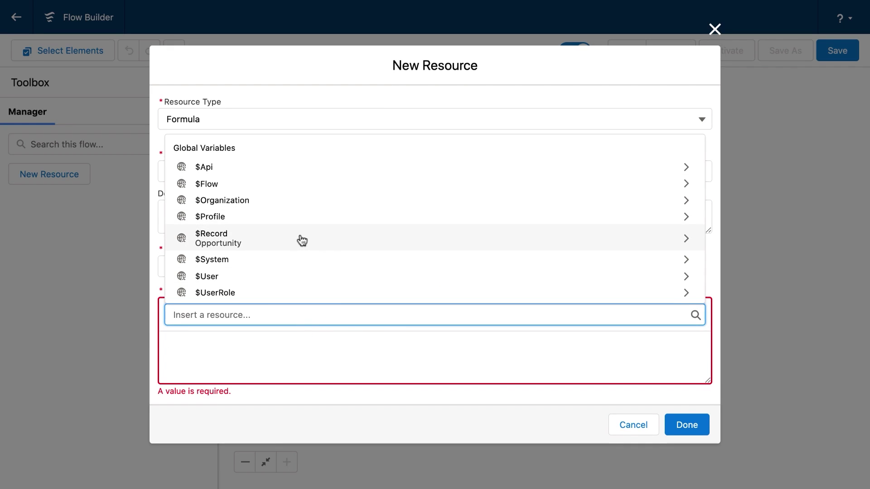
pyautogui.click(303, 239)
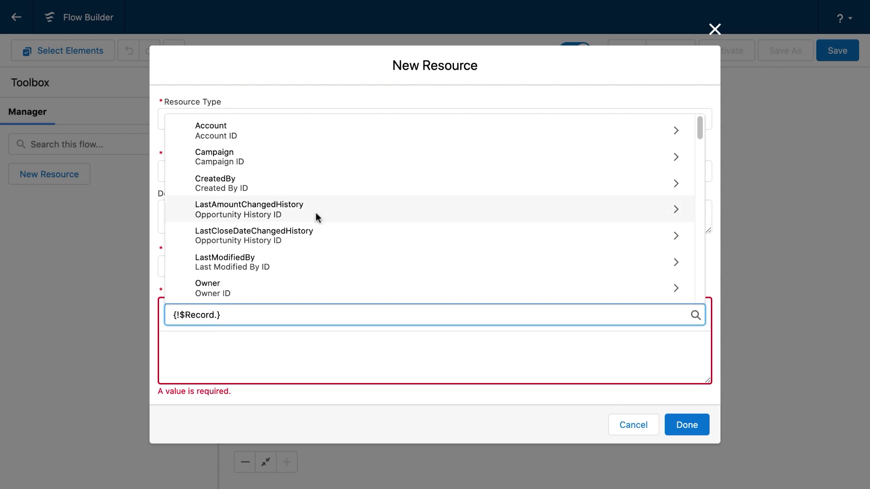
pyautogui.scroll(-4, 384, 168)
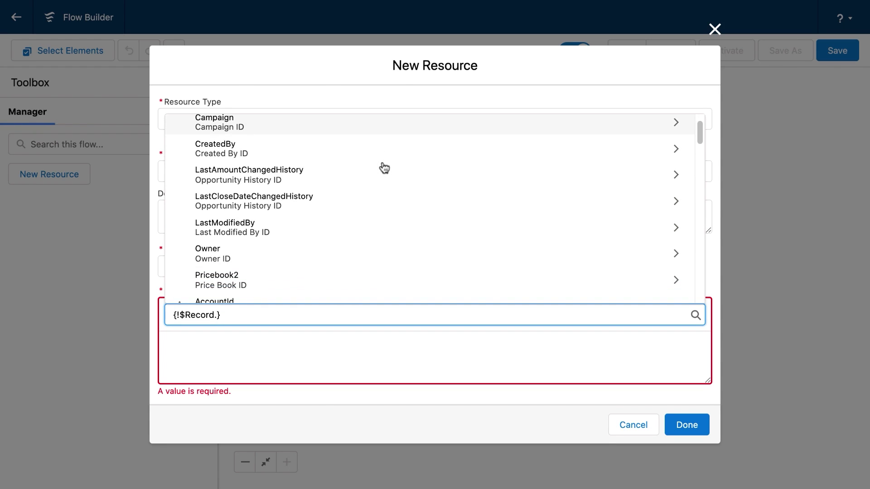
pyautogui.scroll(-3, 384, 168)
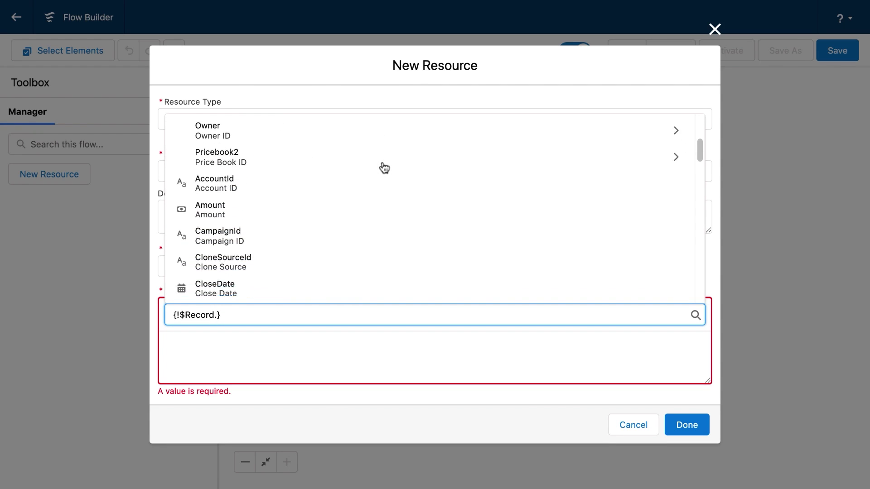
pyautogui.click(356, 206)
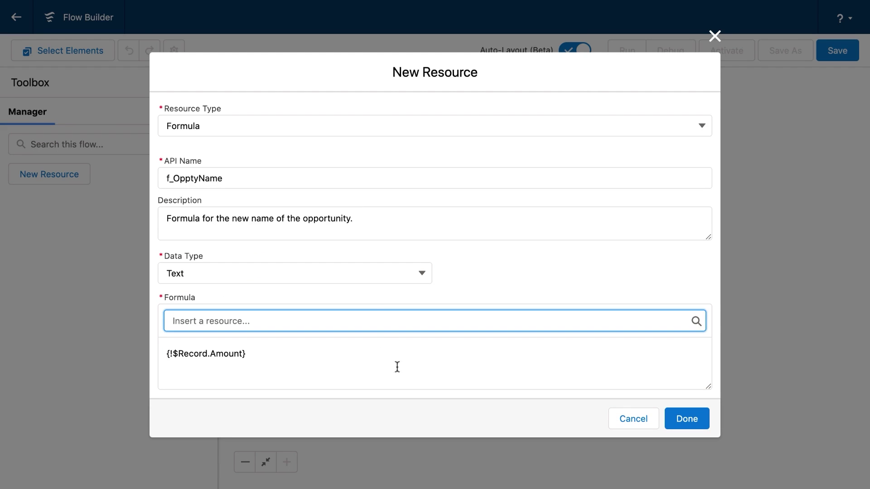
pyautogui.click(365, 361)
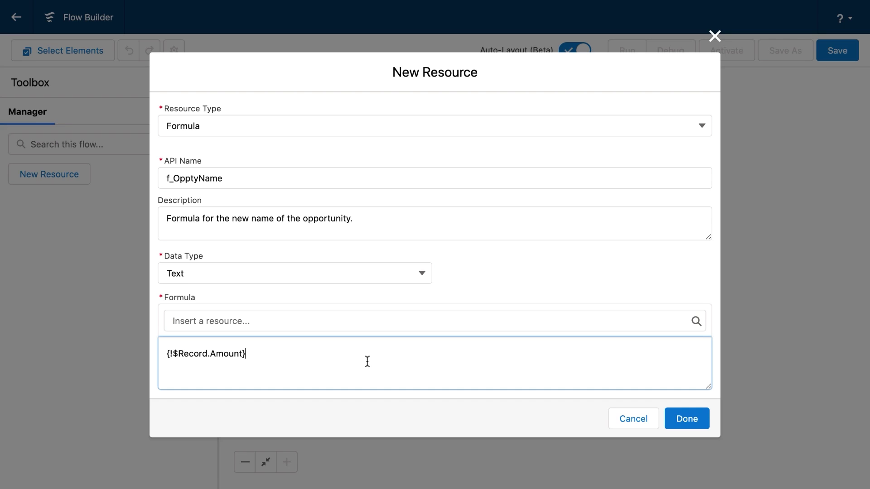
pyautogui.moveTo(367, 361); pyautogui.dragTo(159, 355)
# Replace the formula with the pasted Account Name - Type - Amount expression
pyautogui.press('BackSpace')
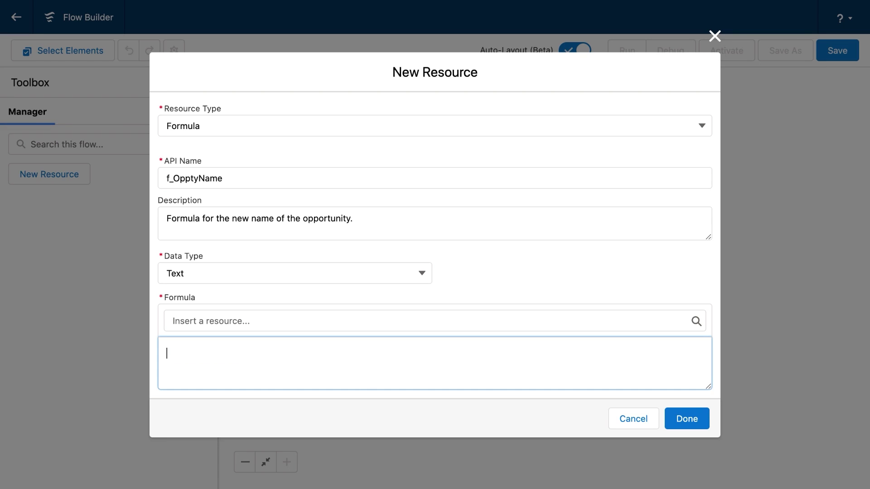
pyautogui.write('dyk1')
pyautogui.press('BackSpace')
pyautogui.press('BackSpace')
pyautogui.press('BackSpace')
pyautogui.press('BackSpace')
pyautogui.write('DYK!')
pyautogui.press('BackSpace')
pyautogui.press('BackSpace')
pyautogui.press('BackSpace')
pyautogui.press('BackSpace')
pyautogui.write('{!$Record.Account.Name} +  " - " + TEXT({!$Record.Type}) + " - " + TEXT({!$Record.Amount})')
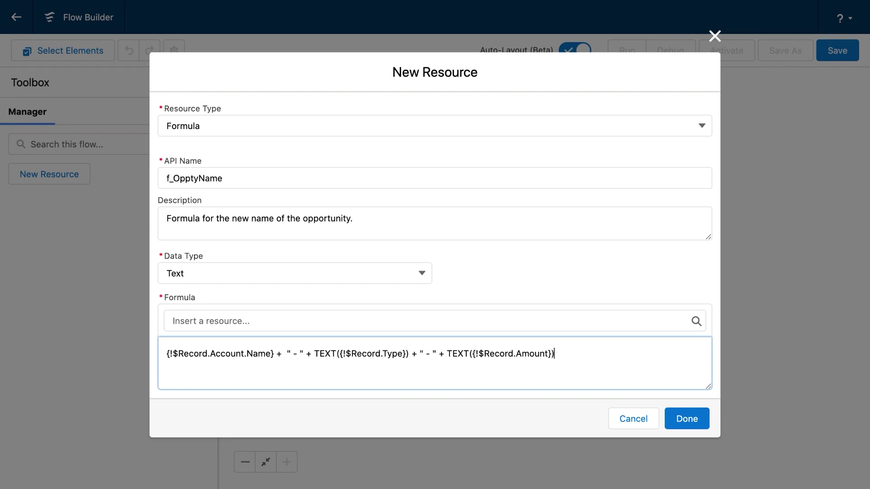
# Review the formula's account name, dash separators, TEXT(Type) and TEXT(Amount) parts
pyautogui.moveTo(164, 354); pyautogui.dragTo(275, 353)
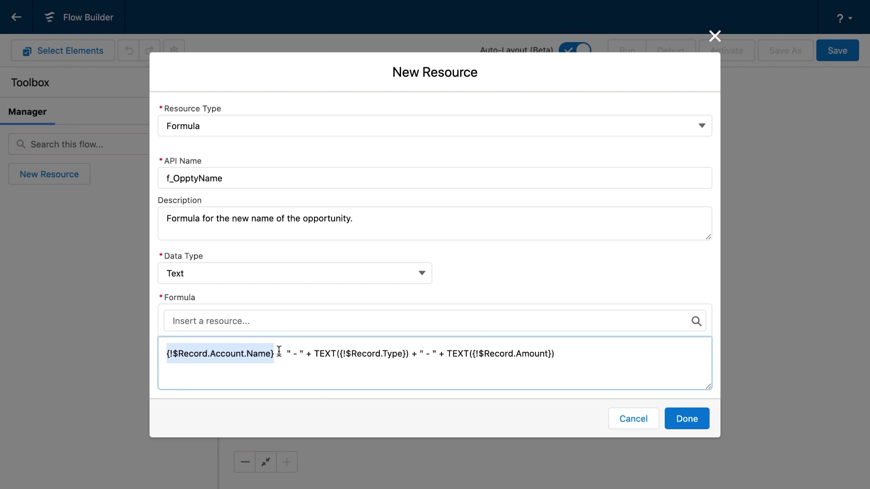
pyautogui.click(278, 353)
pyautogui.moveTo(285, 353); pyautogui.dragTo(303, 354)
pyautogui.click(351, 369)
pyautogui.doubleClick(311, 354)
pyautogui.click(287, 371)
pyautogui.moveTo(316, 353); pyautogui.dragTo(406, 353)
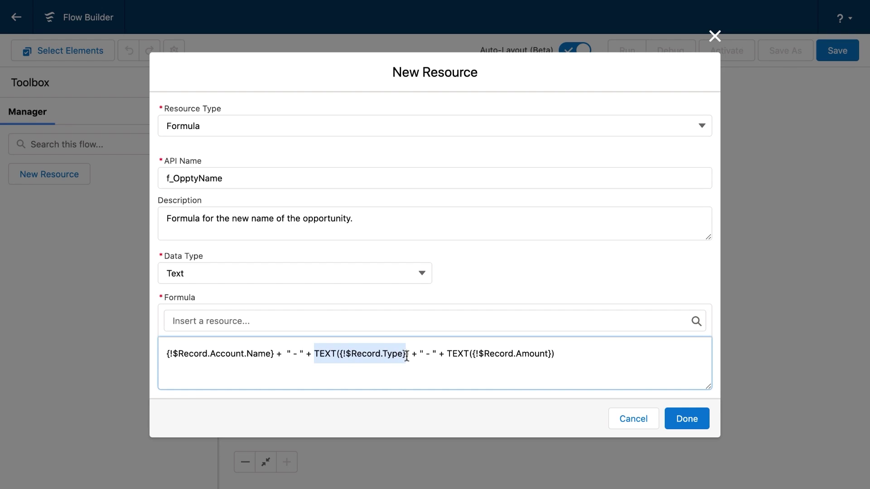
pyautogui.click(366, 384)
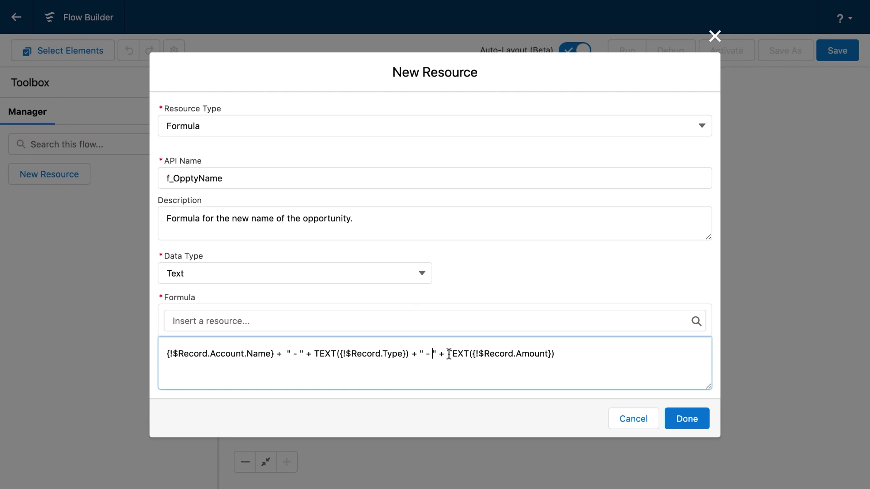
pyautogui.moveTo(448, 353); pyautogui.dragTo(560, 354)
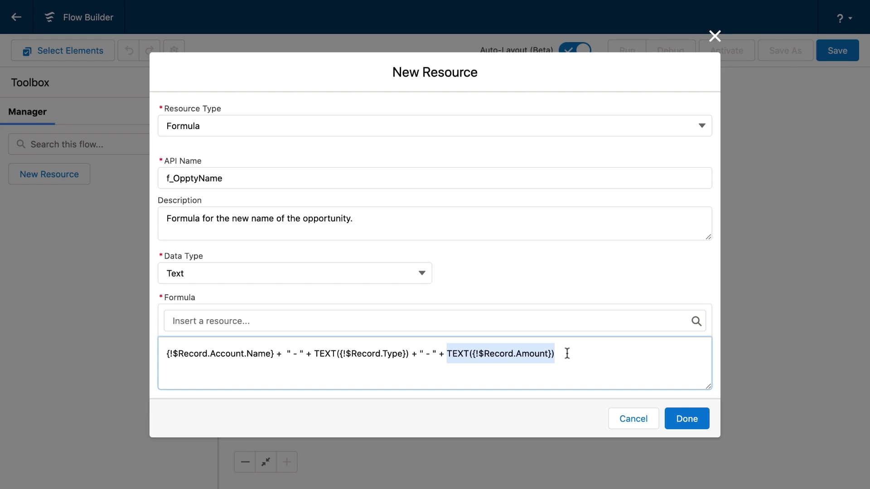
pyautogui.click(349, 358)
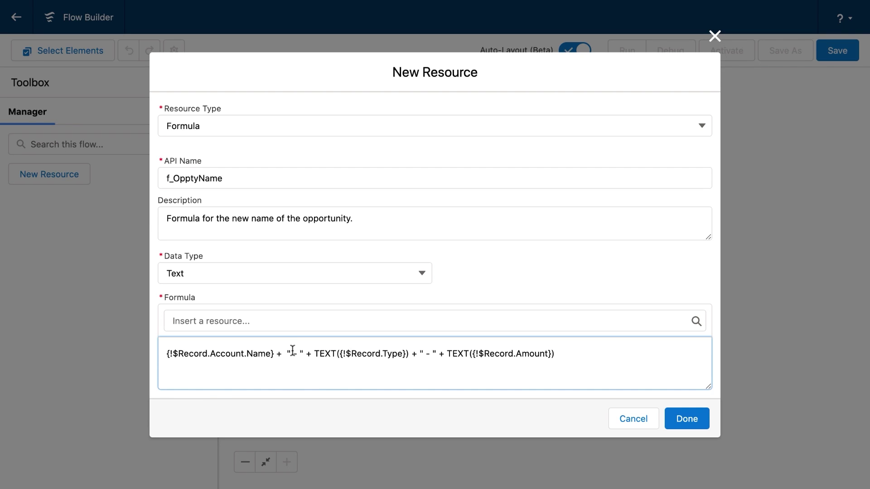
pyautogui.moveTo(286, 353); pyautogui.dragTo(302, 353)
# Save the formula and add an Assignment labelled Change Name, described 'Changes name to fit current business needs.'
pyautogui.click(697, 421)
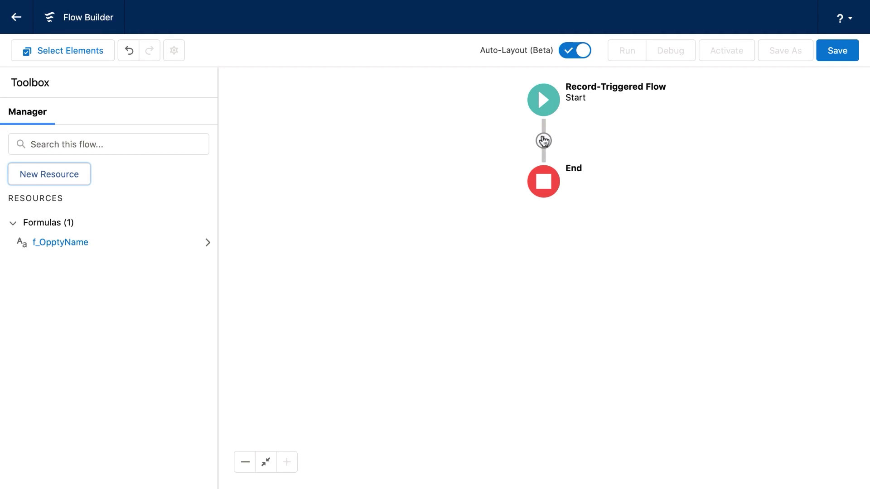
pyautogui.click(543, 142)
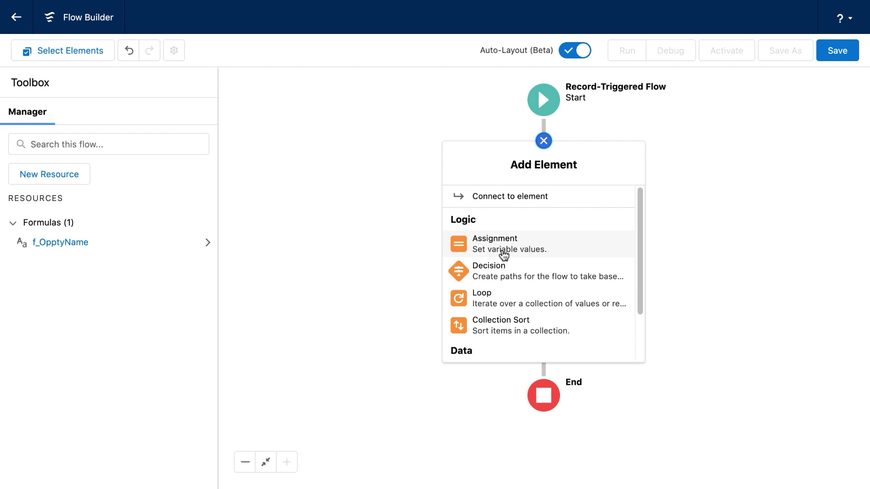
pyautogui.click(503, 252)
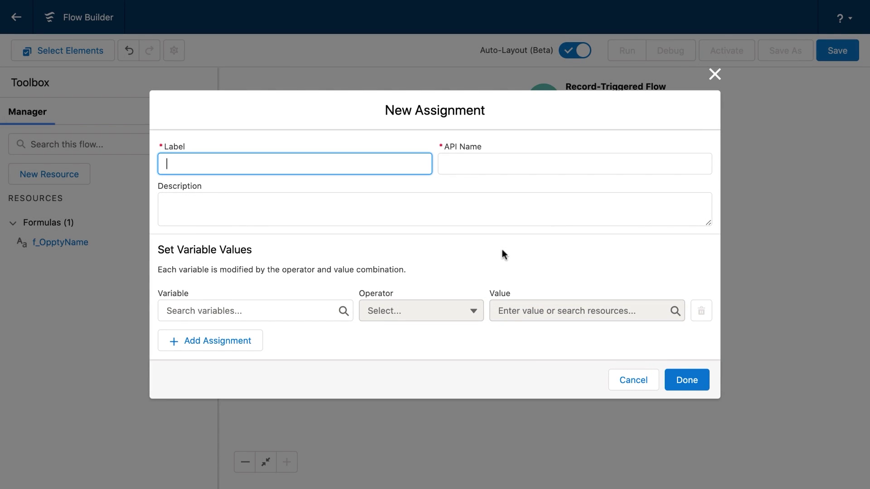
pyautogui.write('Changte Name')
pyautogui.press('Tab')
pyautogui.press('Tab')
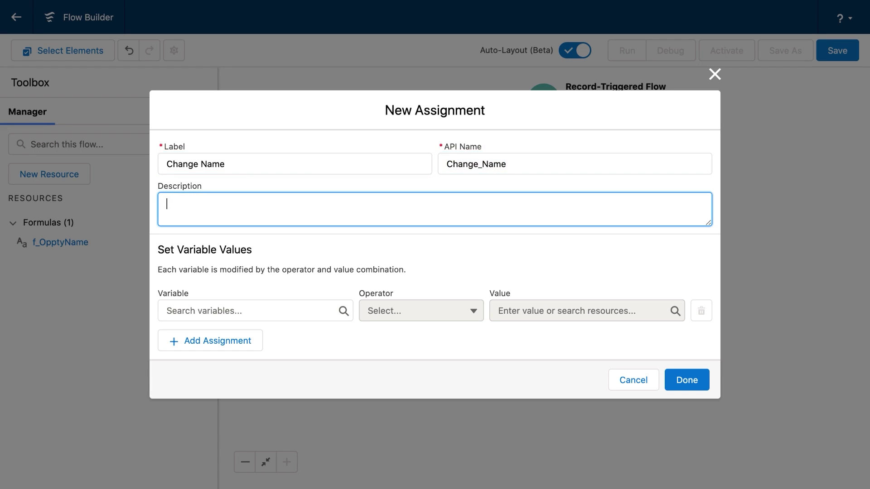
pyautogui.write('Changes name to fit curr')
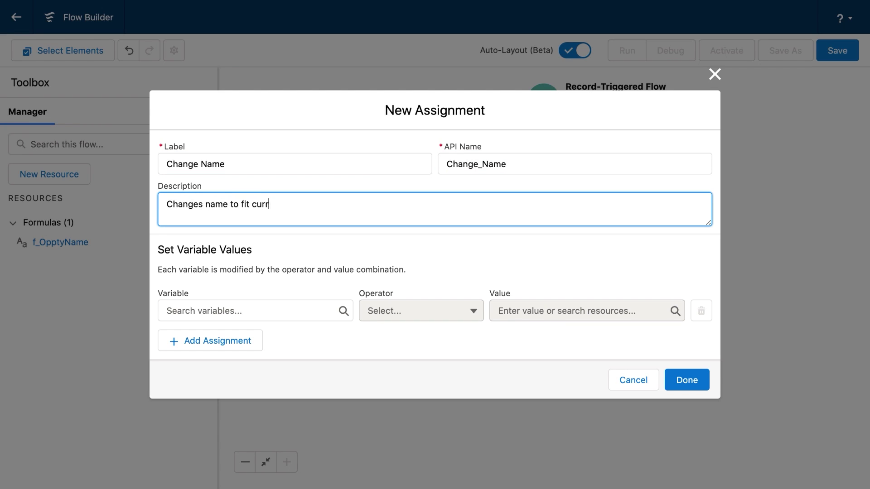
pyautogui.write('ent business needs.')
# Set $Record > Name Equals f_OpptyName and finish the assignment
pyautogui.click(247, 310)
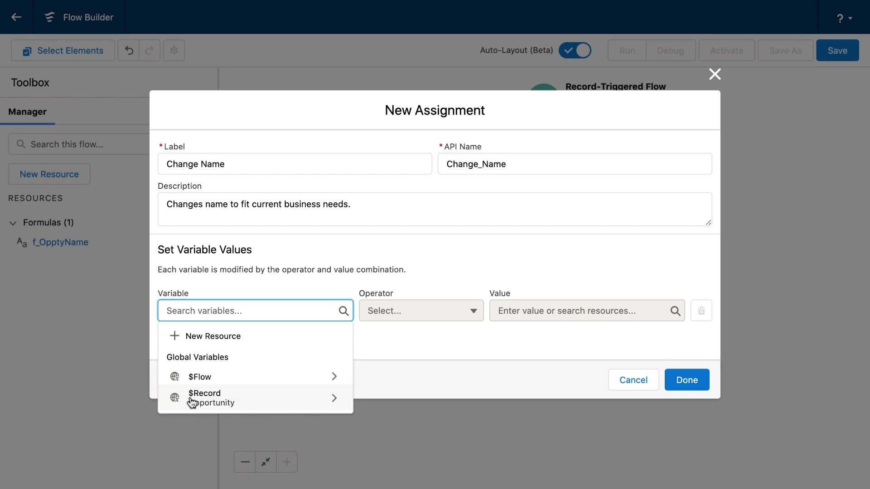
pyautogui.click(333, 399)
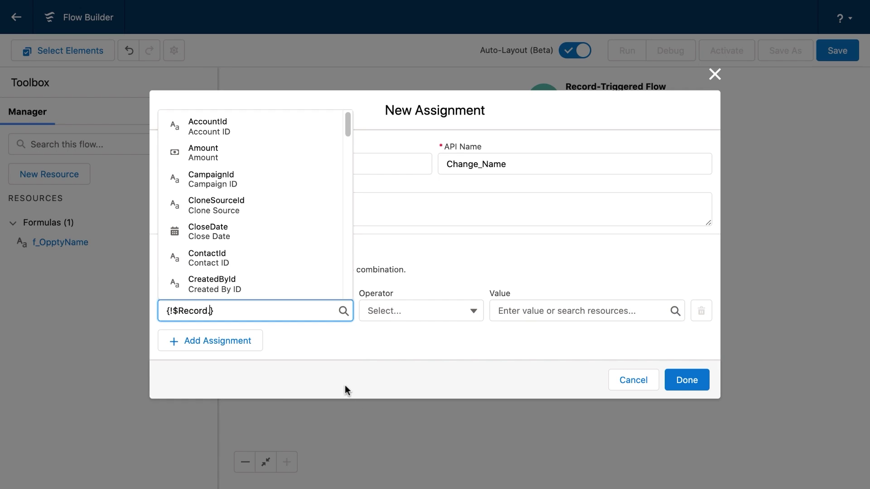
pyautogui.scroll(-2, 231, 254)
pyautogui.scroll(-6, 233, 256)
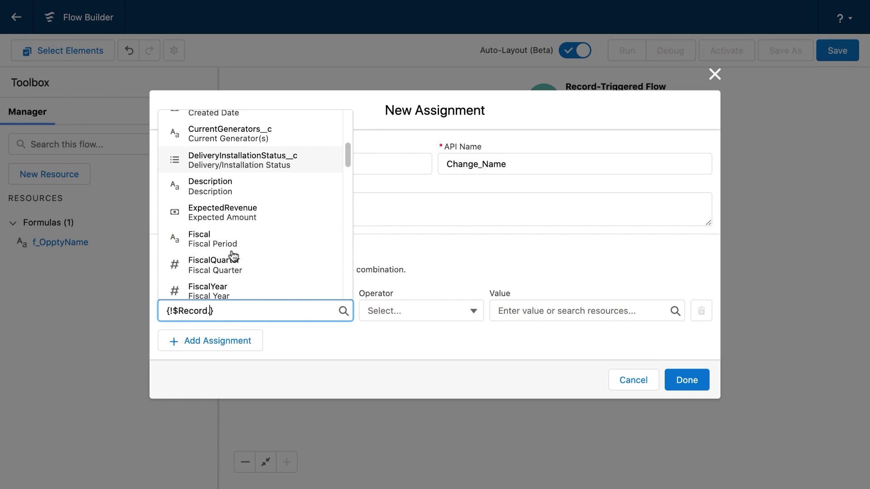
pyautogui.write('nam')
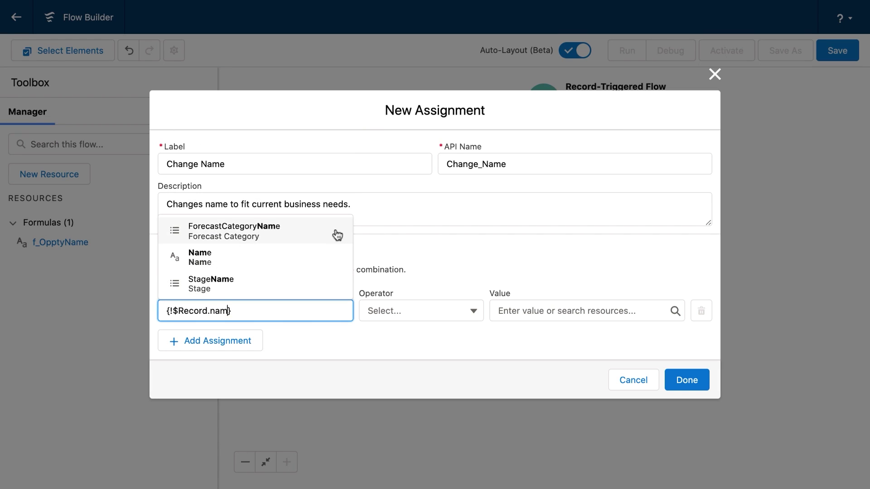
pyautogui.click(299, 265)
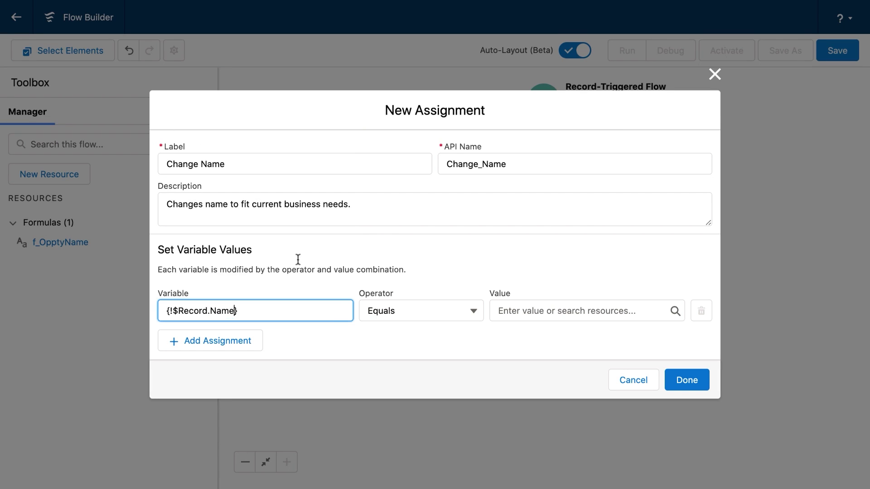
pyautogui.click(417, 311)
pyautogui.click(417, 310)
pyautogui.click(585, 314)
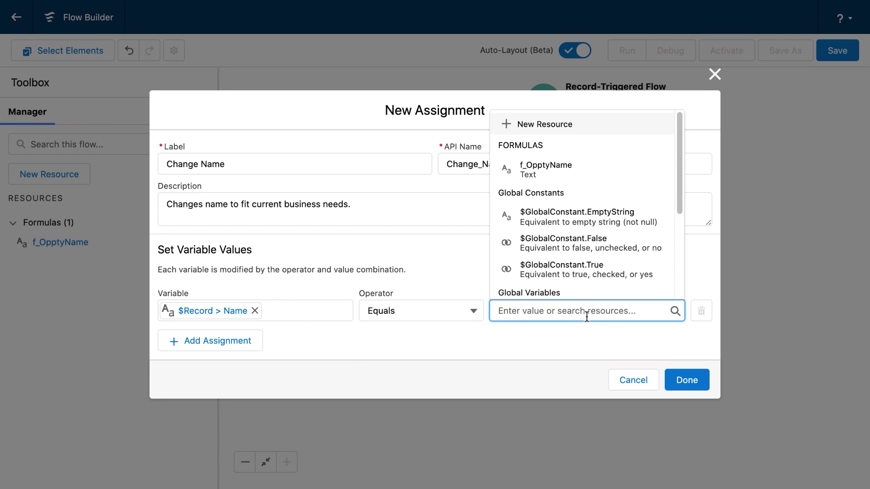
pyautogui.click(565, 168)
pyautogui.click(407, 374)
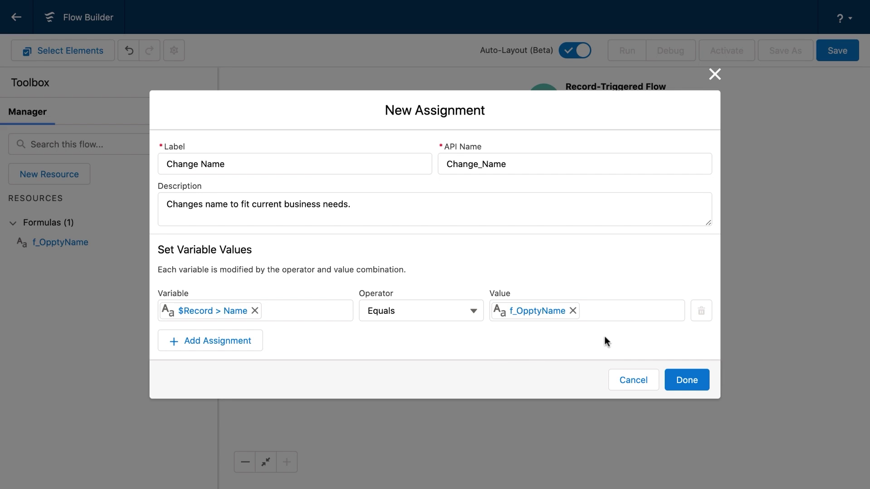
pyautogui.click(700, 385)
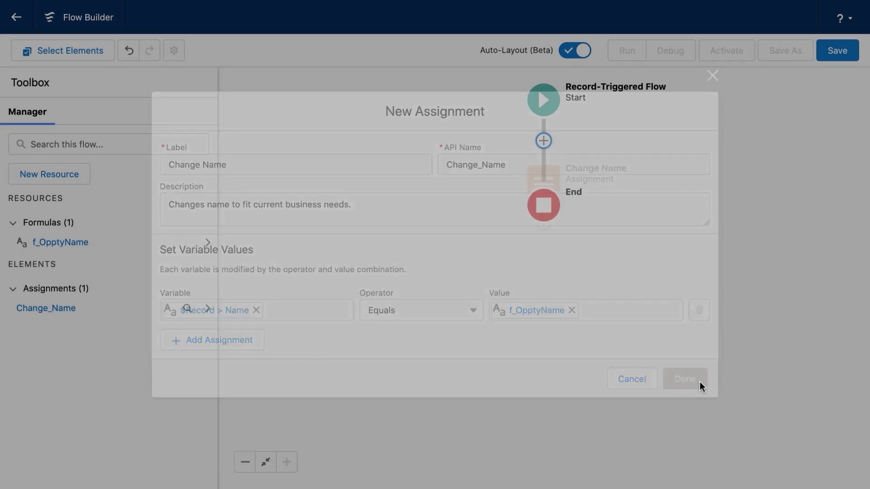
# Save the flow as 'Opportunity - Before Save', describing it as including all before-save automation for the opportunity object
pyautogui.click(846, 51)
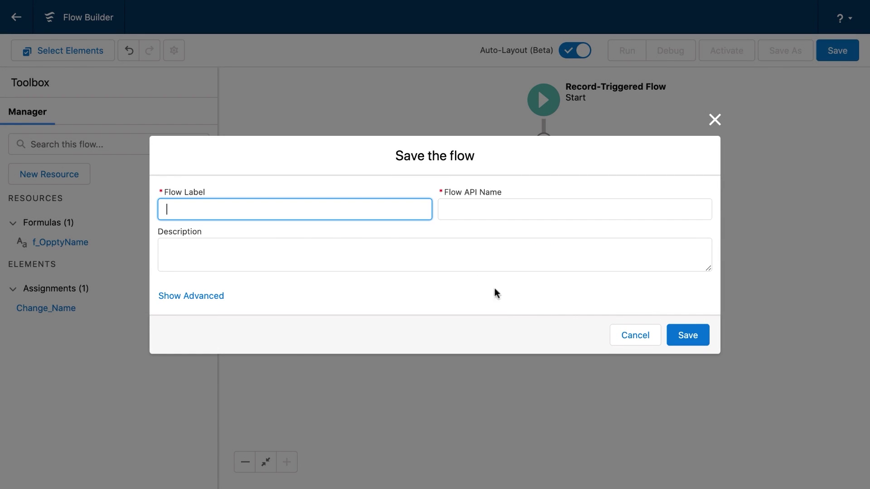
pyautogui.write('Opportyunity - Before Save')
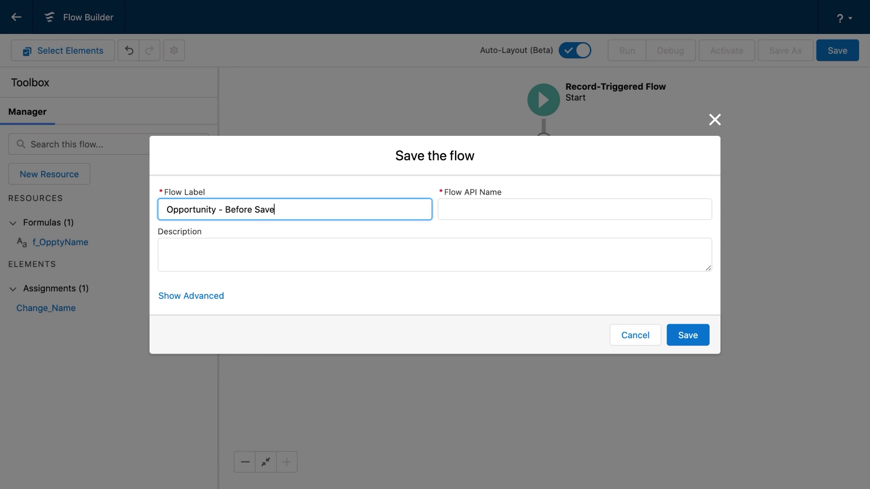
pyautogui.press('Tab')
pyautogui.press('Tab')
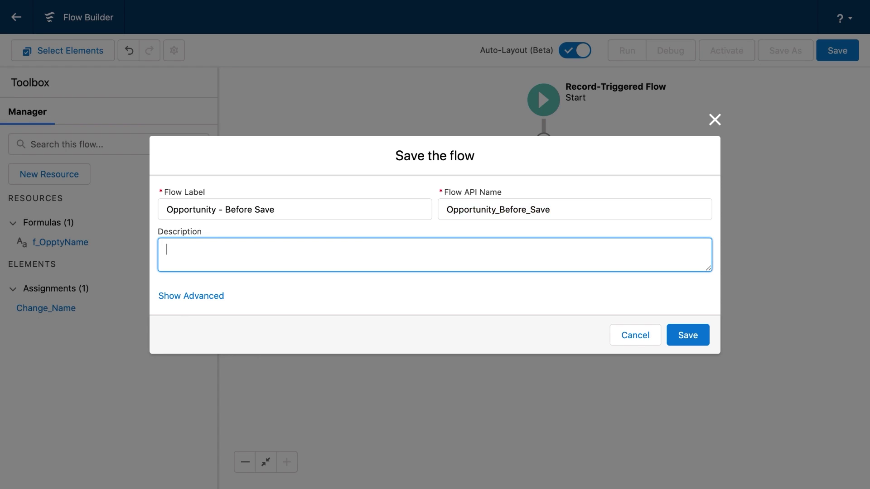
pyautogui.write('Includes all bv')
pyautogui.write('fore save automation.')
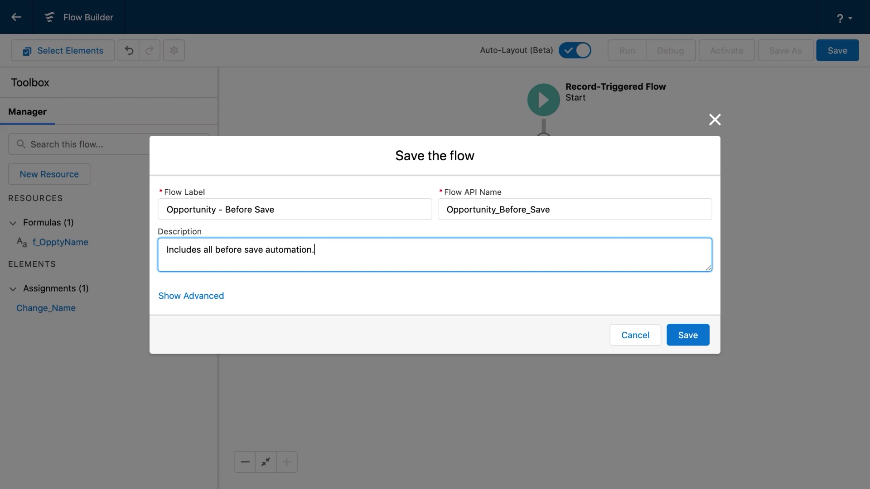
pyautogui.write(' fir')
pyautogui.press('BackSpace')
pyautogui.press('BackSpace')
pyautogui.press('BackSpace')
pyautogui.write('or the opportyuunity object.')
pyautogui.click(678, 336)
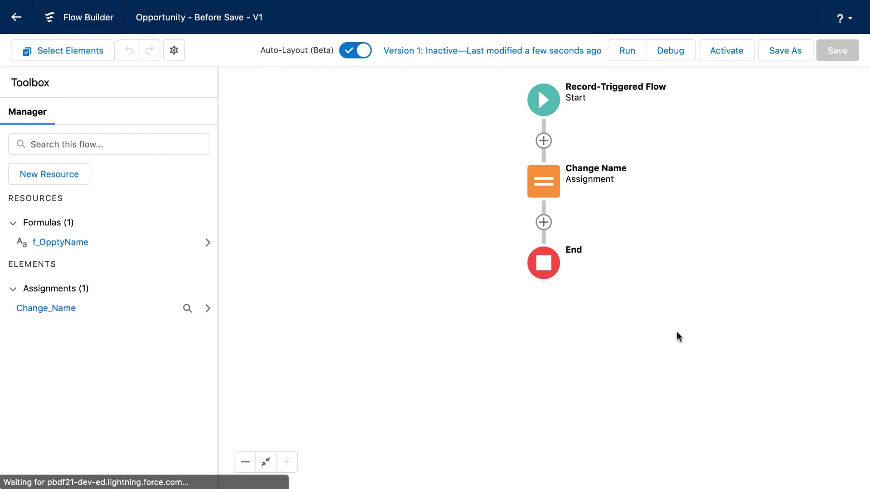
# Activate version 1 and go back to the Setup Flows list
pyautogui.click(725, 50)
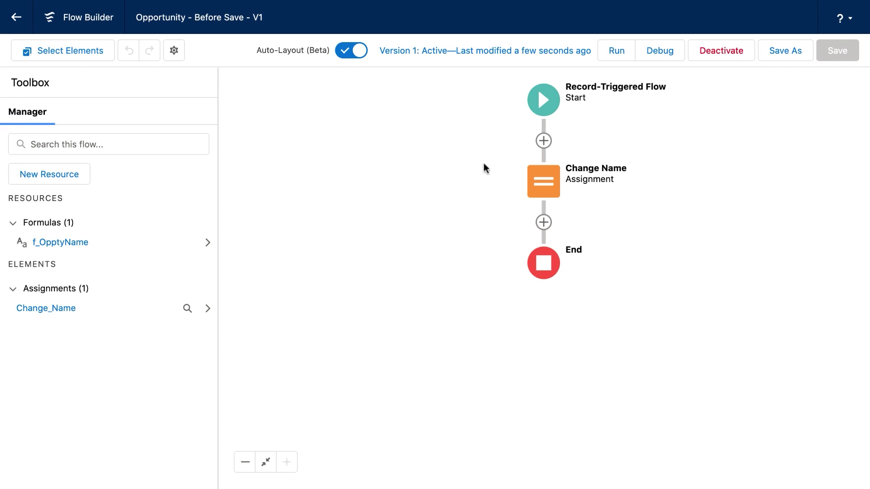
pyautogui.click(14, 16)
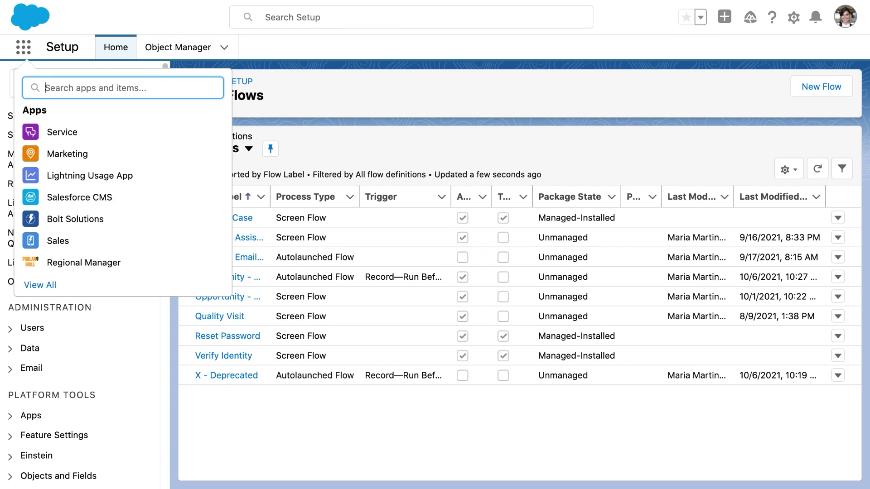
# Launch the Sales app from the App Launcher and switch to its Opportunities list
pyautogui.write('san')
pyautogui.press('BackSpace')
pyautogui.press('BackSpace')
pyautogui.press('BackSpace')
pyautogui.write('sale')
pyautogui.click(50, 153)
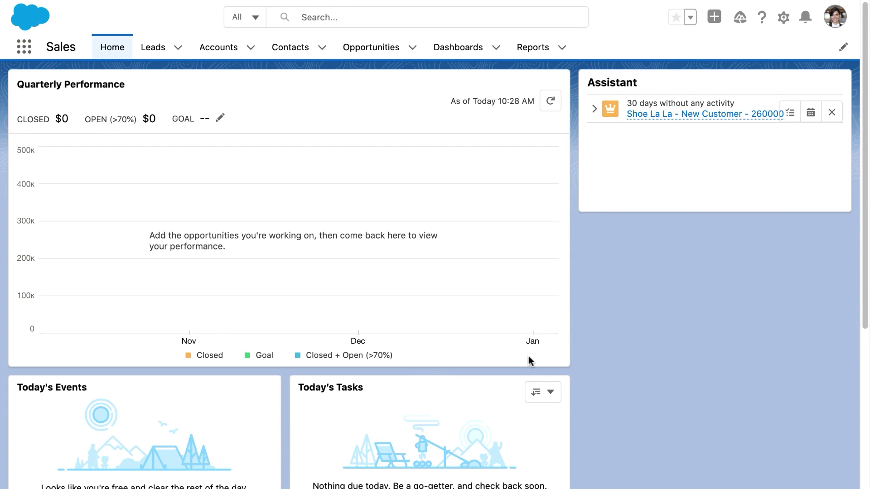
pyautogui.click(155, 47)
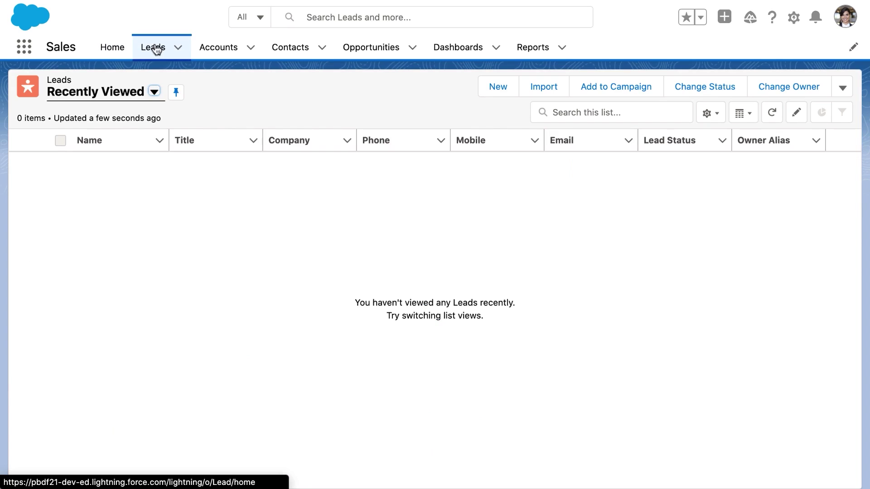
pyautogui.click(392, 52)
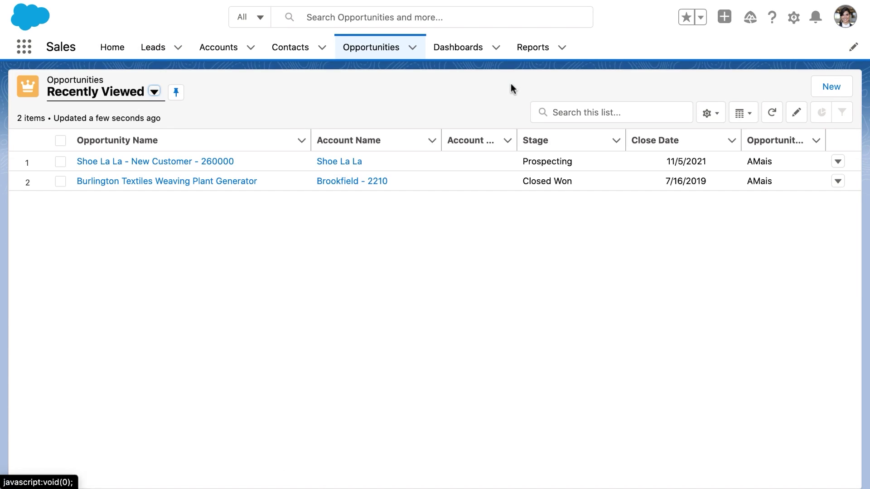
# Start a new opportunity with close date 10/31/2021, name 'asdf' and stage Prospecting
pyautogui.click(832, 88)
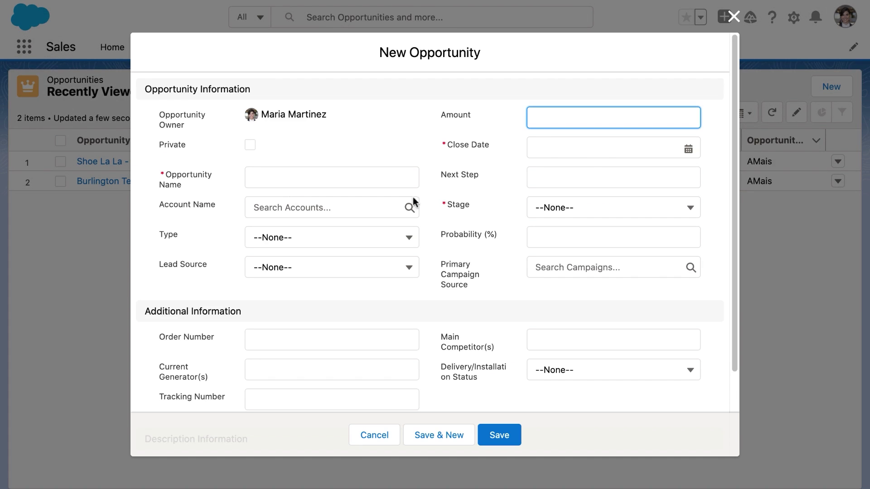
pyautogui.click(587, 149)
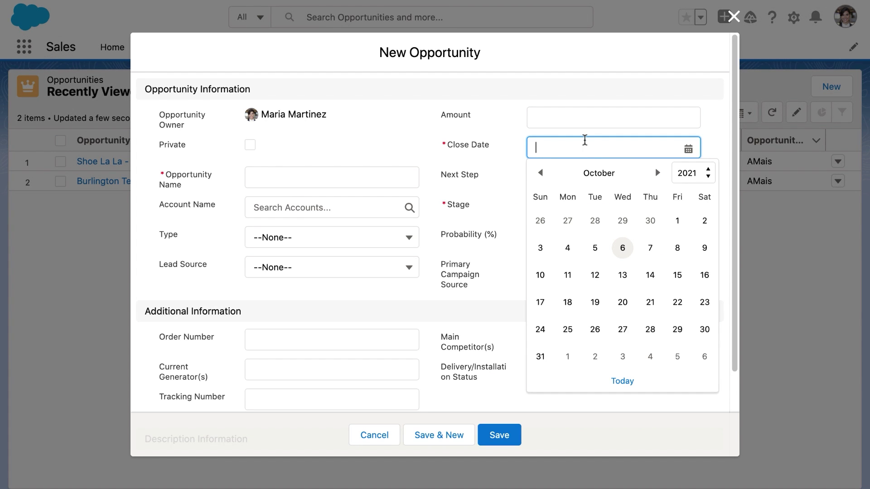
pyautogui.click(542, 356)
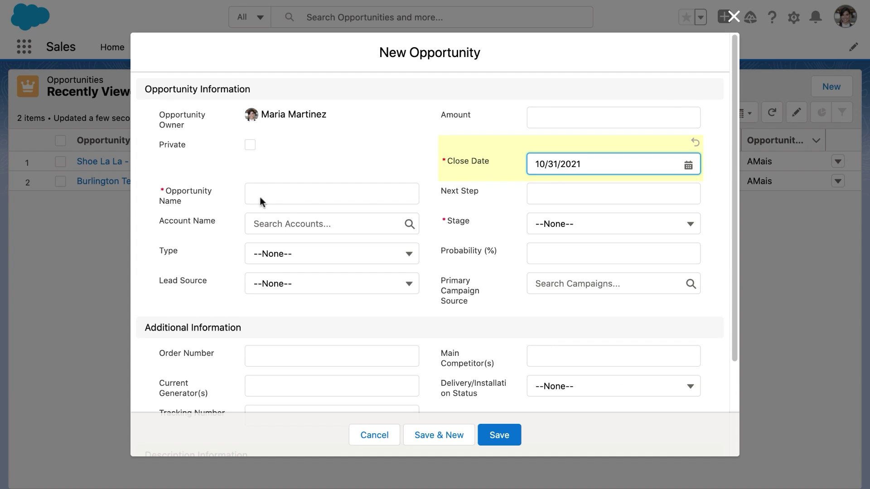
pyautogui.click(262, 195)
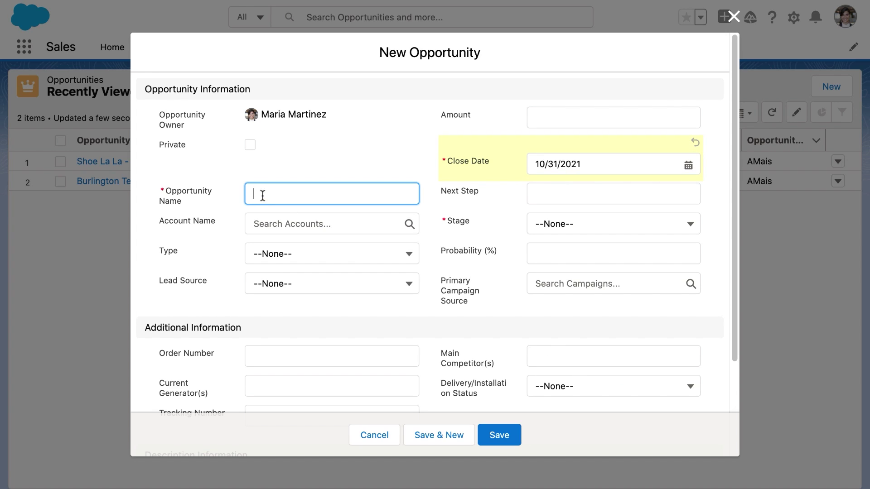
pyautogui.write('asdf')
pyautogui.click(589, 241)
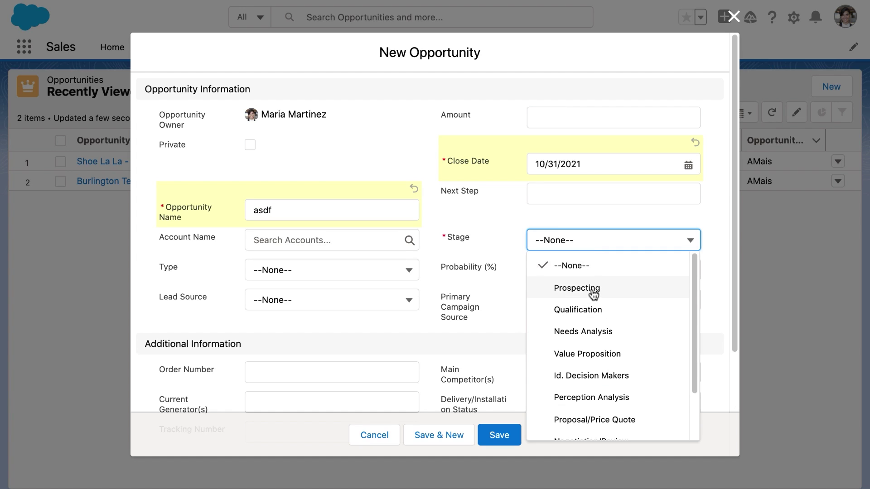
pyautogui.click(593, 289)
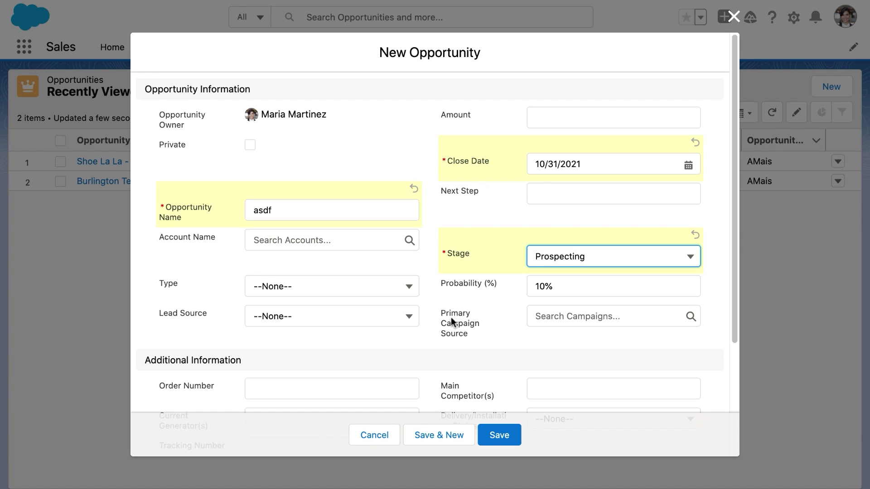
# Set type New Customer, amount 250000, account Shoe La La, and save
pyautogui.click(324, 277)
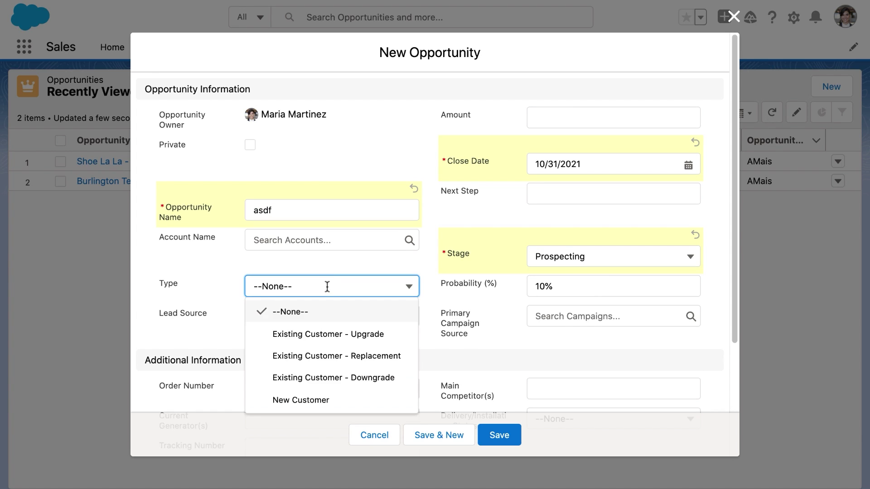
pyautogui.click(299, 400)
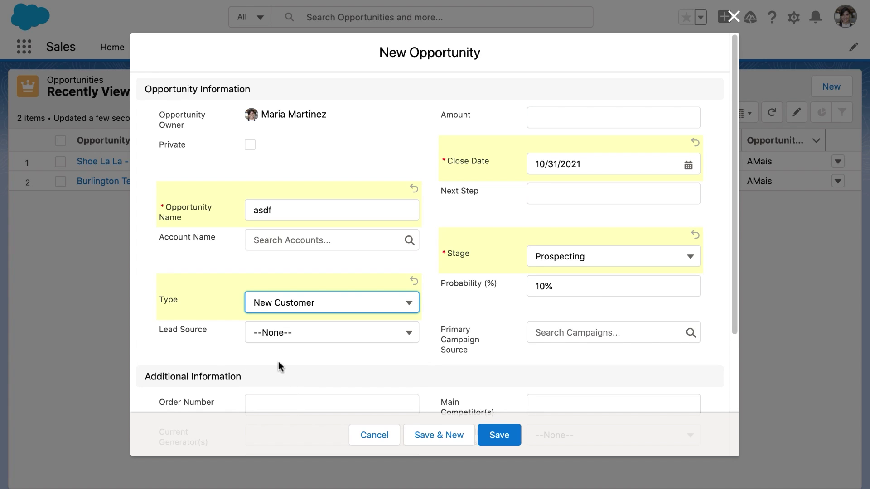
pyautogui.click(591, 112)
pyautogui.write('250000')
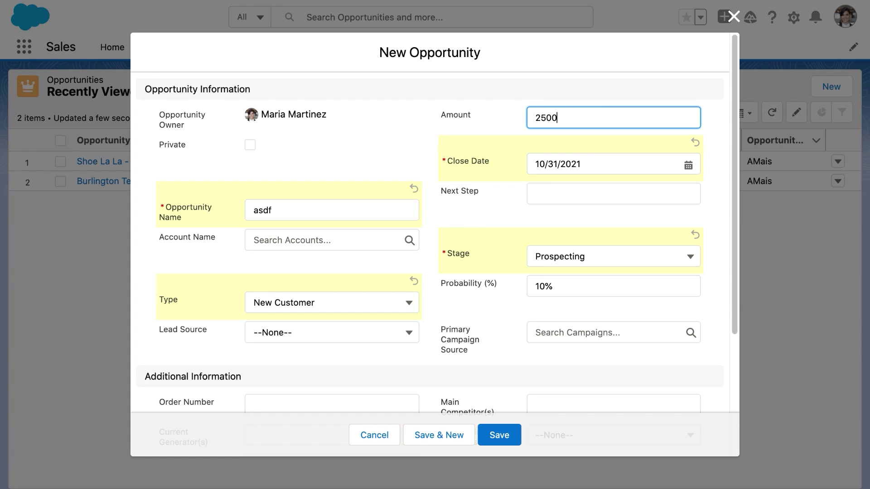
pyautogui.click(318, 240)
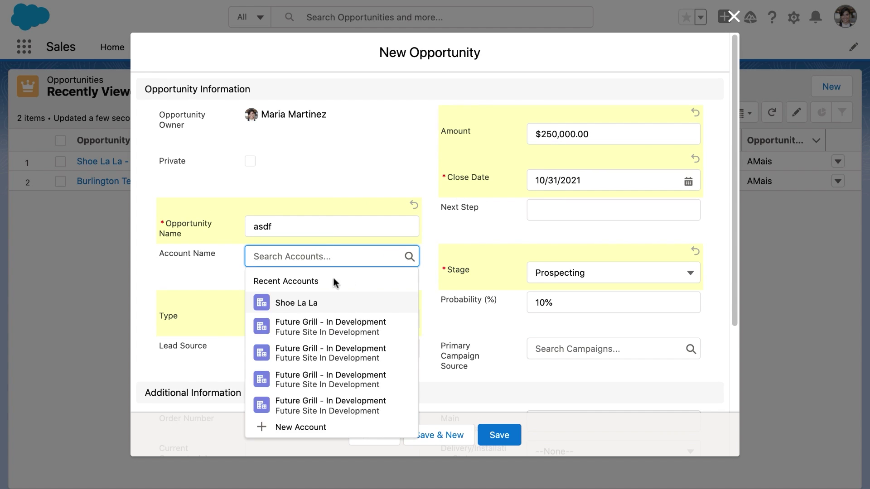
pyautogui.click(330, 300)
pyautogui.click(512, 433)
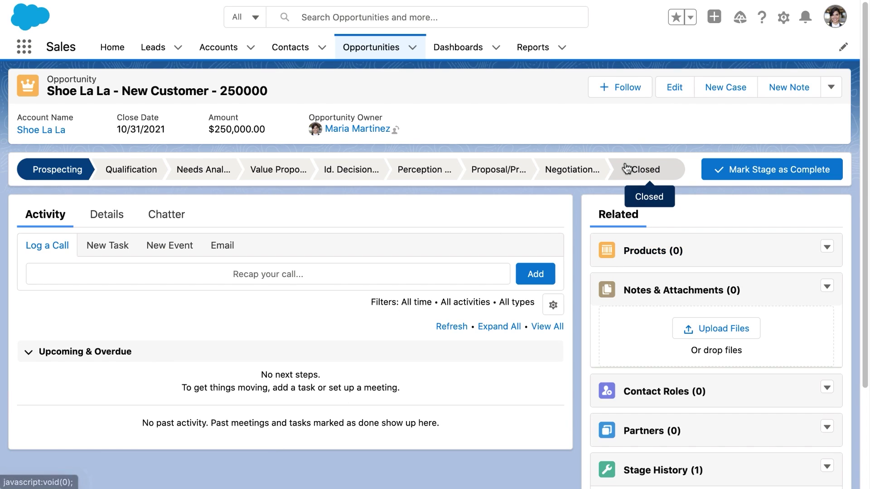
# In the opportunity's Details, edit the Amount field to 150000
pyautogui.click(121, 215)
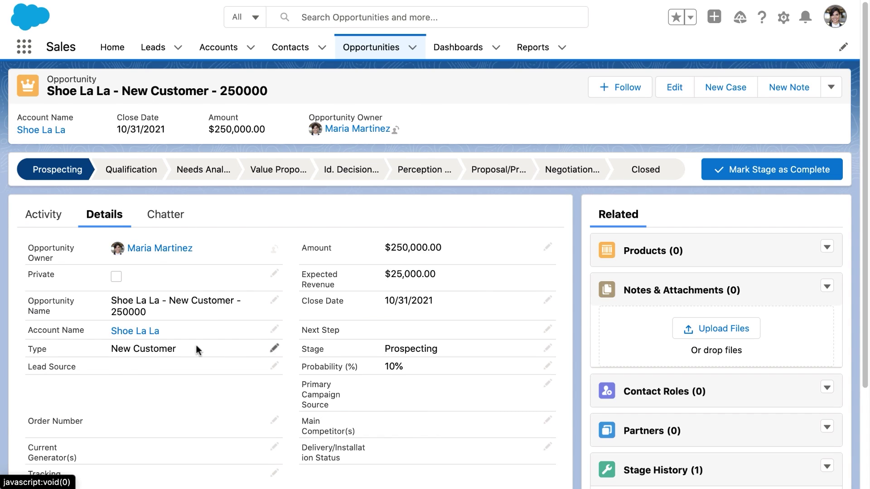
pyautogui.doubleClick(196, 345)
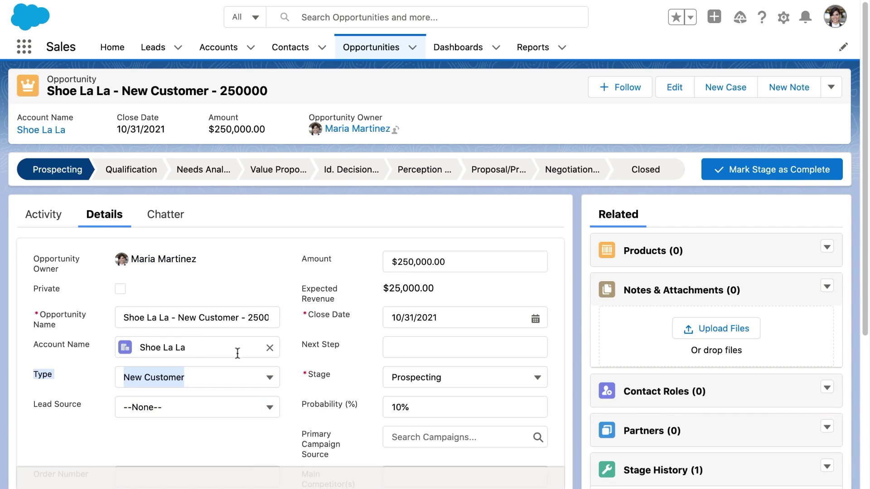
pyautogui.click(413, 262)
pyautogui.doubleClick(392, 262)
pyautogui.write('10050000')
pyautogui.press('BackSpace')
pyautogui.press('BackSpace')
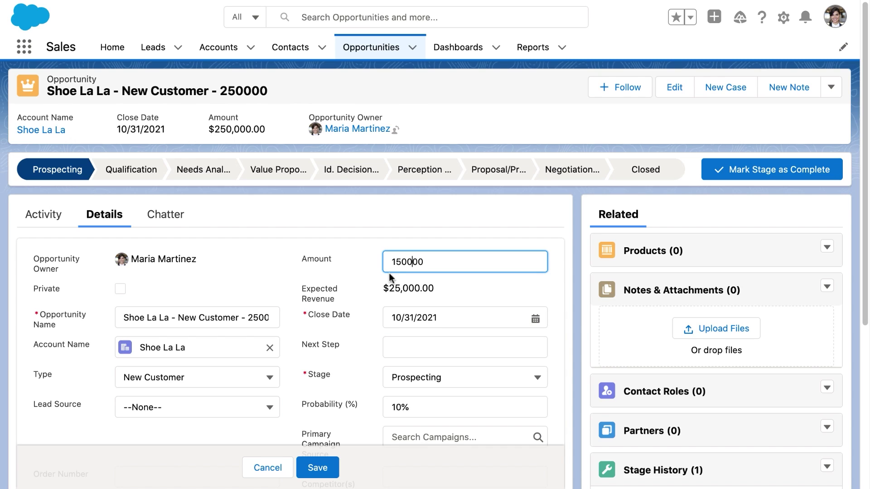
# Save the $150,000.00 amount and compare it with the title still ending in 250000
pyautogui.click(318, 471)
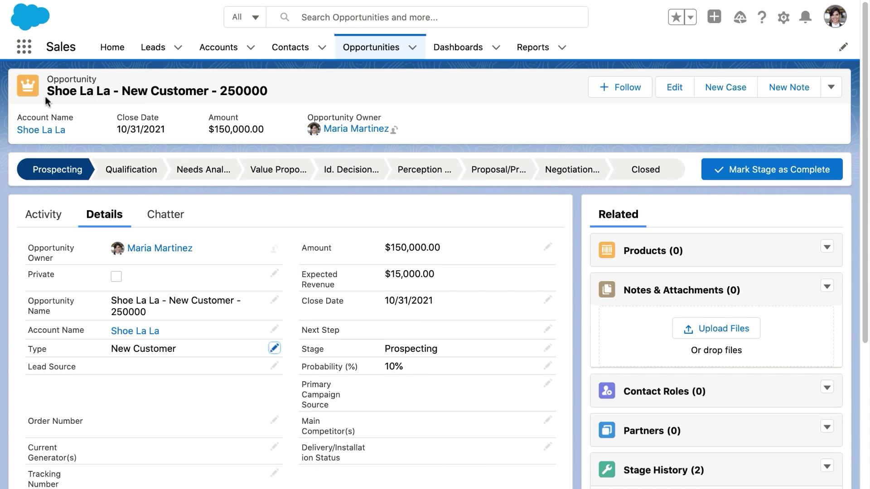
pyautogui.moveTo(45, 91); pyautogui.dragTo(270, 91)
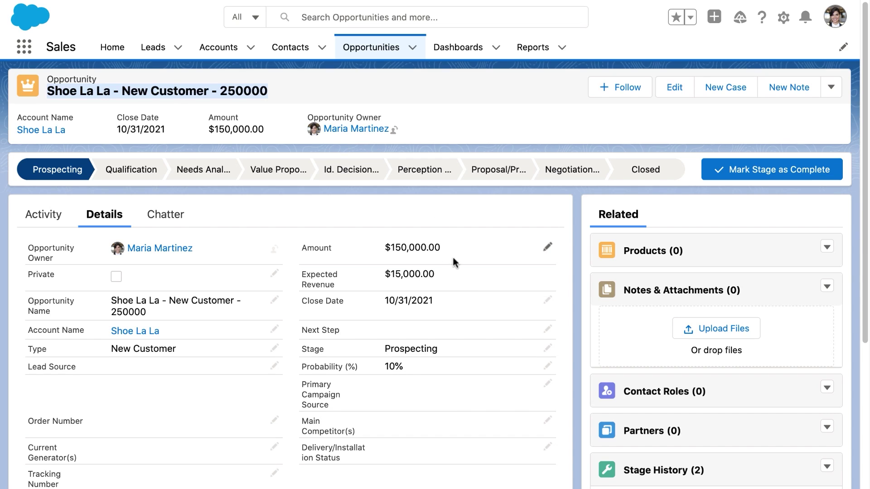
pyautogui.tripleClick(420, 248)
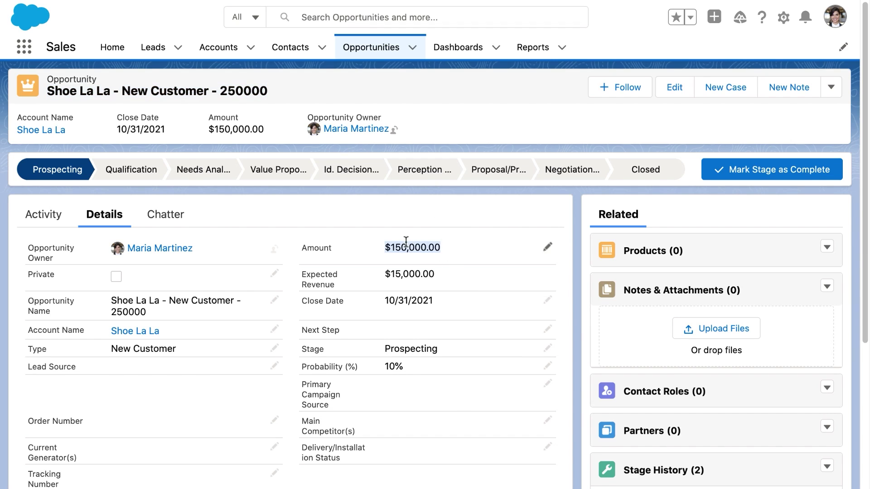